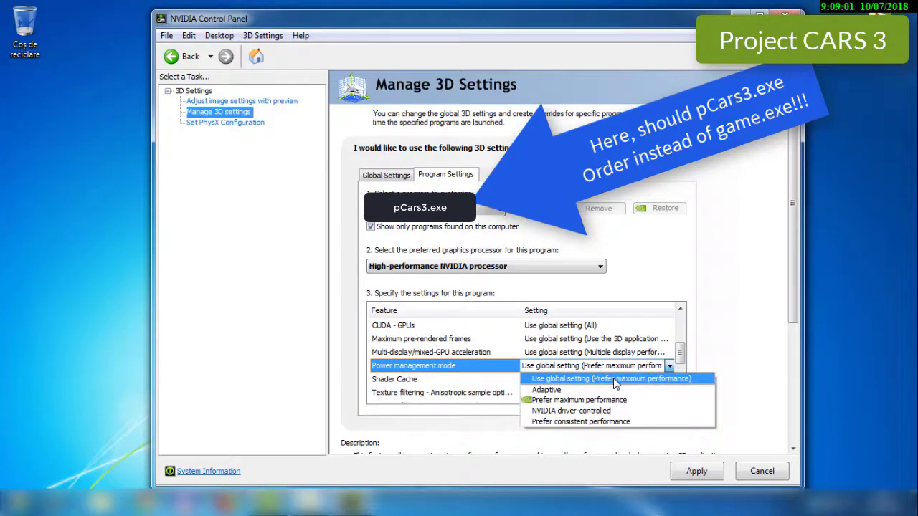
Set the game profile's power management mode to Prefer maximum performance and its texture filtering quality to High performance.
{"action": "left_click", "coordinate": [613, 400]}
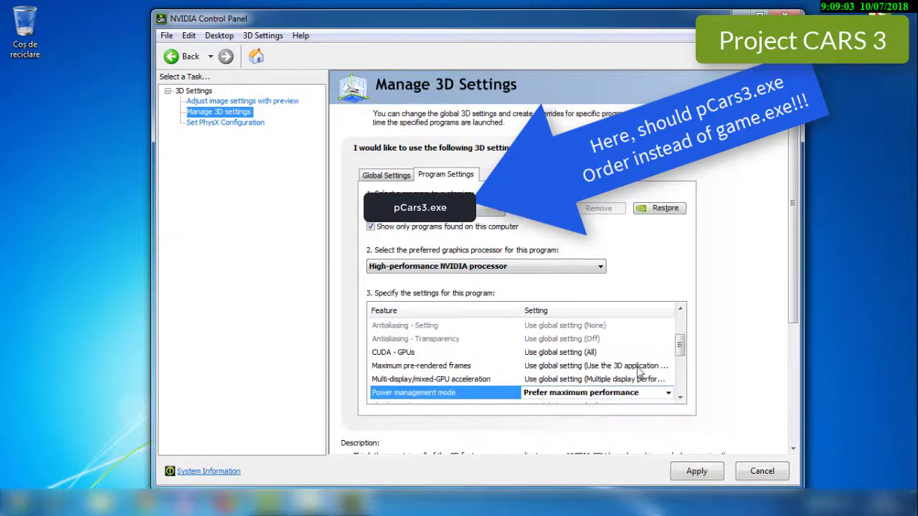
{"action": "left_click_drag", "start_coordinate": [681, 347], "coordinate": [681, 378]}
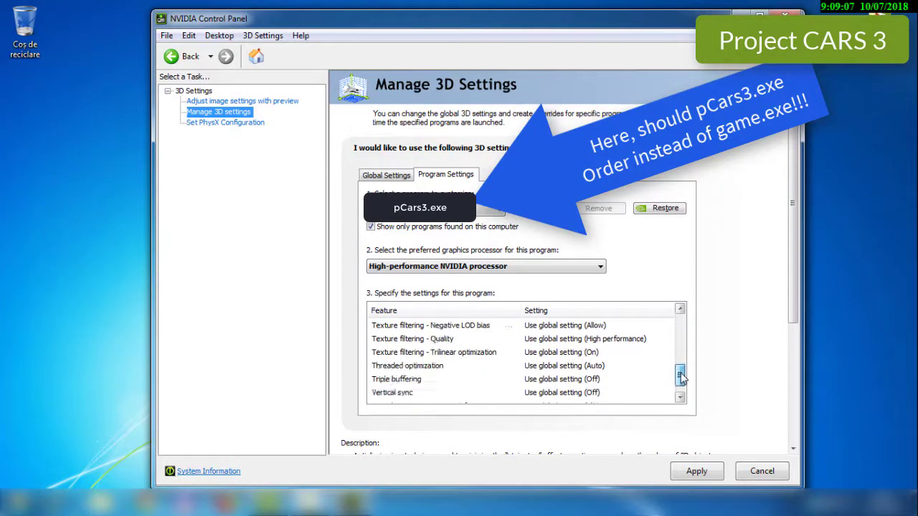
{"action": "left_click", "coordinate": [635, 339]}
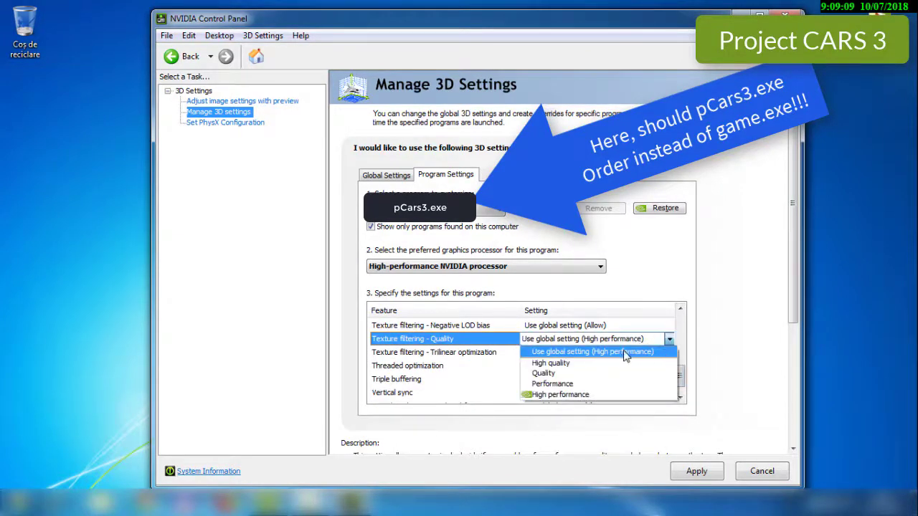
{"action": "left_click", "coordinate": [564, 395]}
{"action": "left_click_drag", "start_coordinate": [680, 362], "coordinate": [681, 387]}
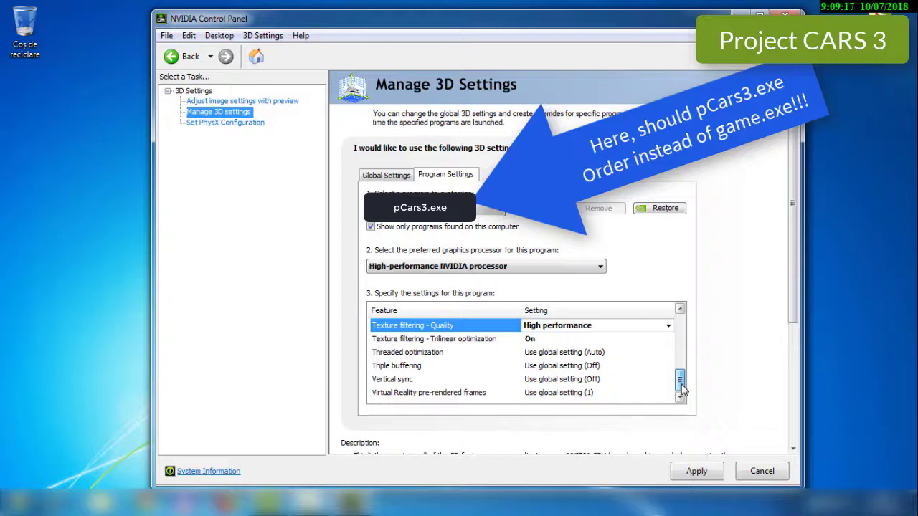
Set the game profile's anisotropic sample optimization to Off and close the NVIDIA Control Panel.
{"action": "left_click_drag", "start_coordinate": [681, 388], "coordinate": [681, 359]}
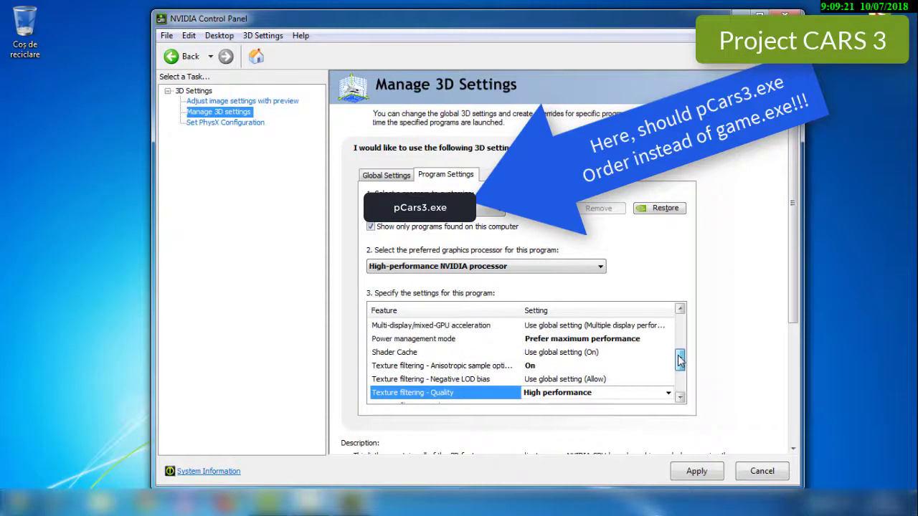
{"action": "left_click", "coordinate": [564, 366]}
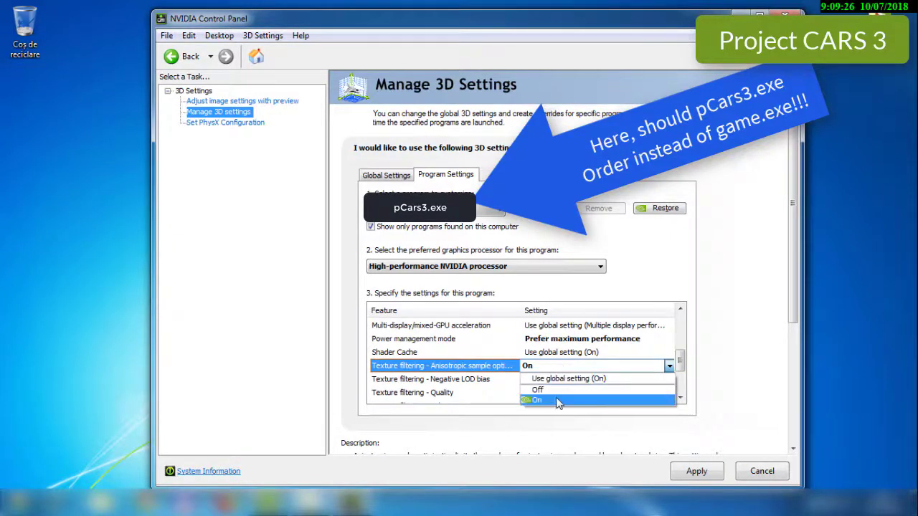
{"action": "left_click", "coordinate": [558, 391]}
{"action": "left_click_drag", "start_coordinate": [681, 352], "coordinate": [682, 318]}
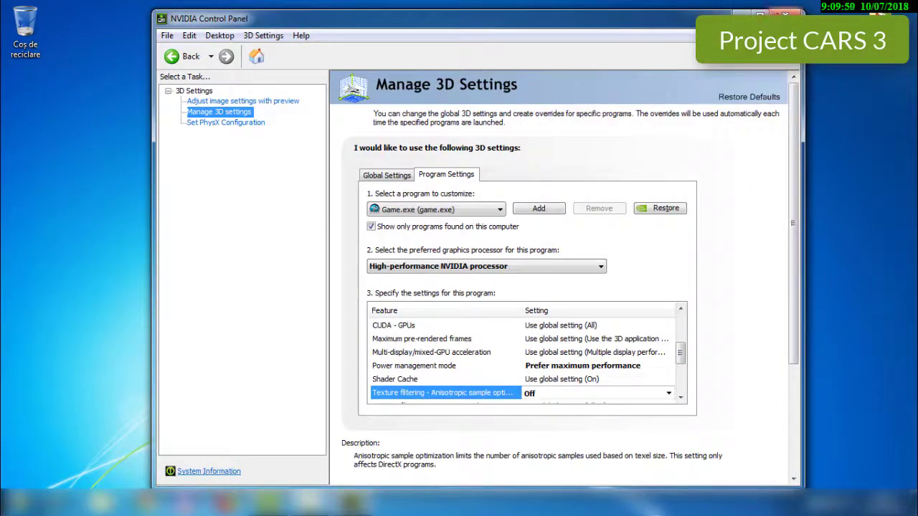
{"action": "left_click", "coordinate": [786, 14]}
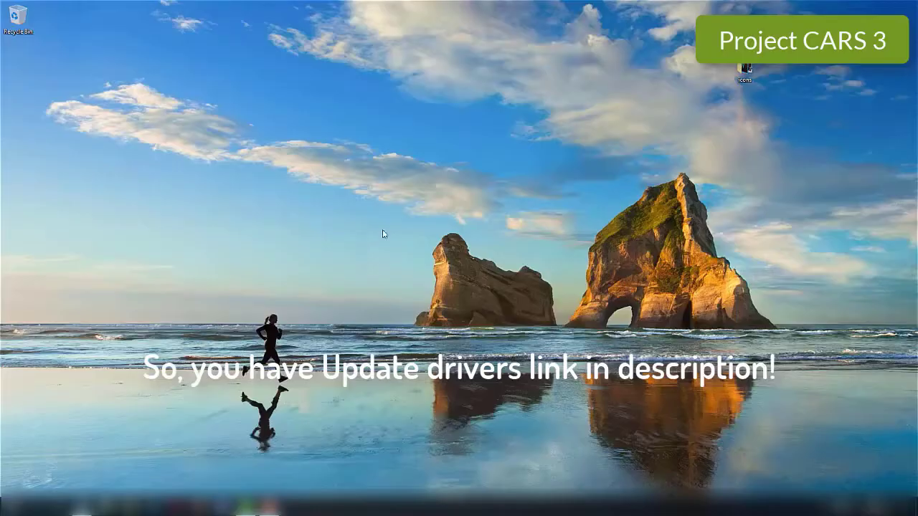
Open AMD Radeon Settings from the desktop and show the gaming profiles.
{"action": "right_click", "coordinate": [384, 231]}
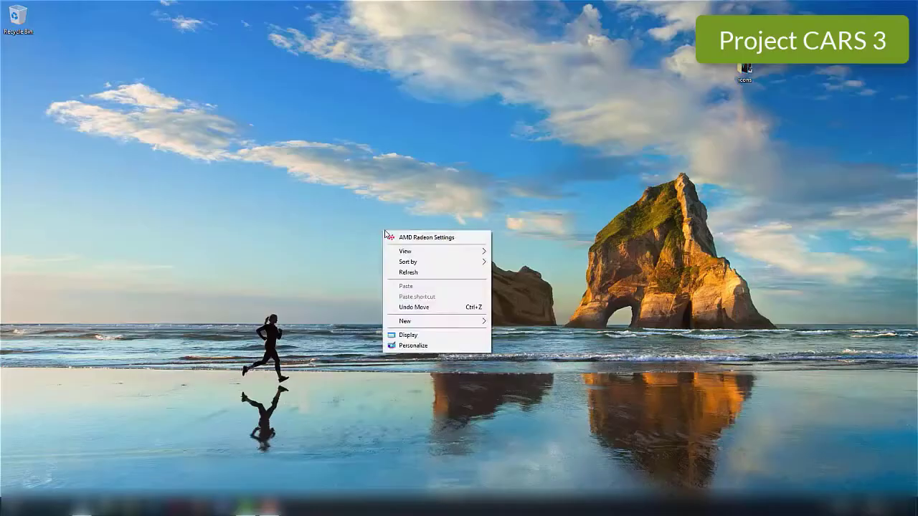
{"action": "left_click", "coordinate": [464, 240]}
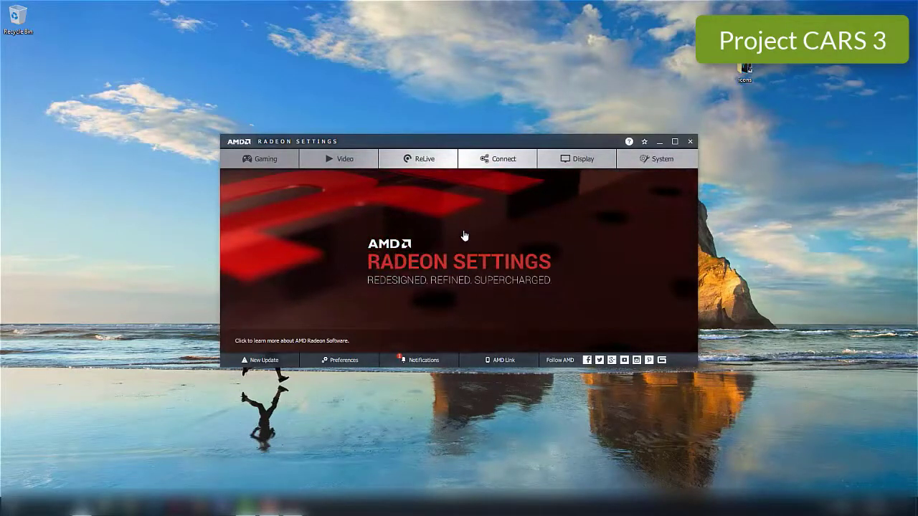
{"action": "left_click", "coordinate": [253, 159]}
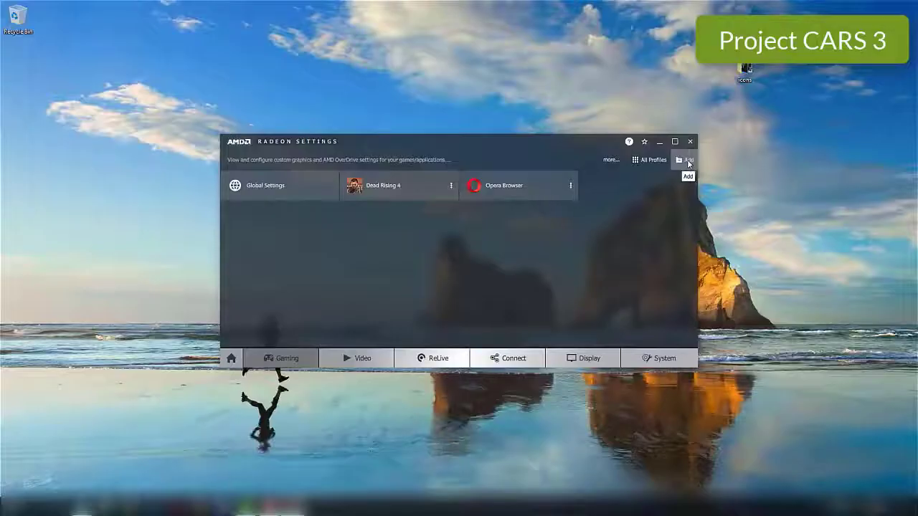
Add a gaming profile for the GAME application from DESIRED GAME FOLDER in Downloads.
{"action": "left_click", "coordinate": [683, 159]}
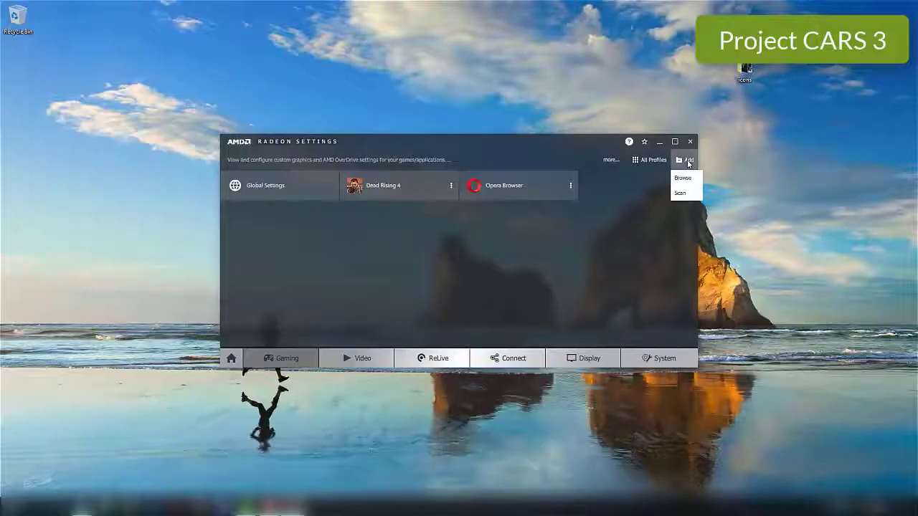
{"action": "left_click", "coordinate": [686, 177]}
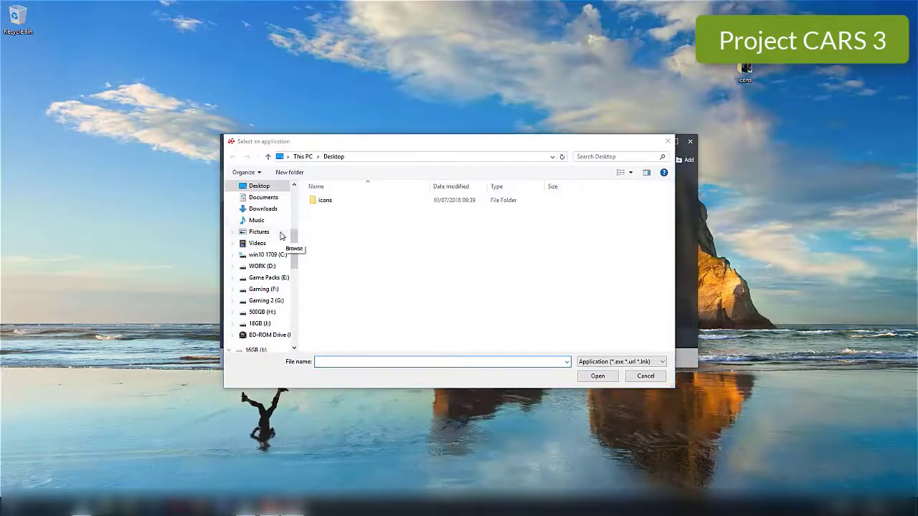
{"action": "left_click", "coordinate": [262, 209]}
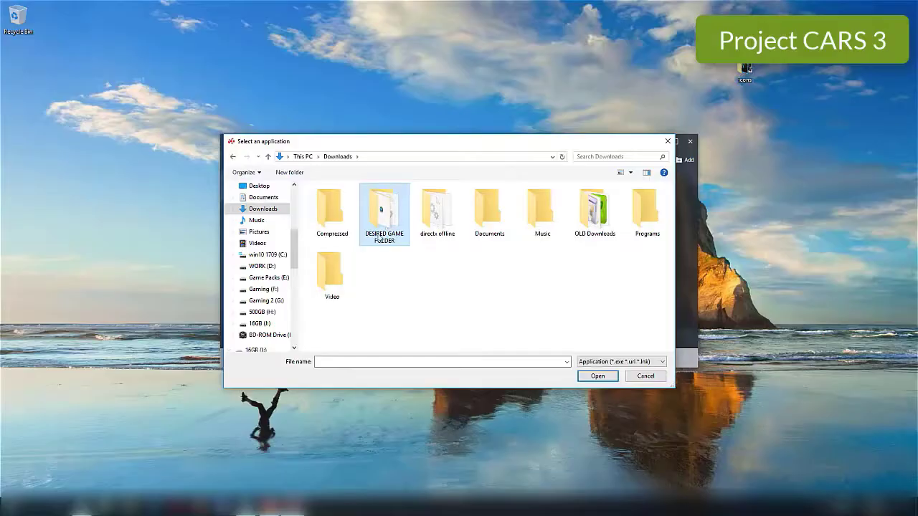
{"action": "double_click", "coordinate": [386, 210]}
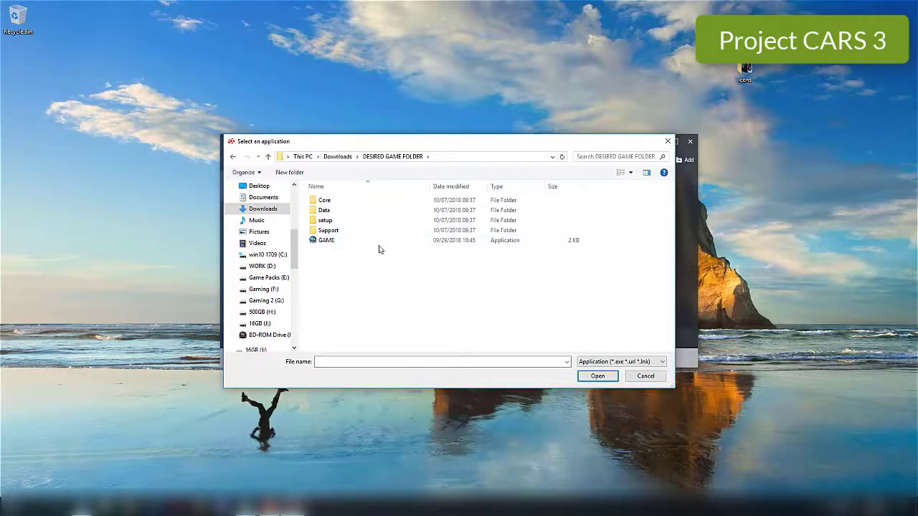
{"action": "left_click", "coordinate": [329, 243]}
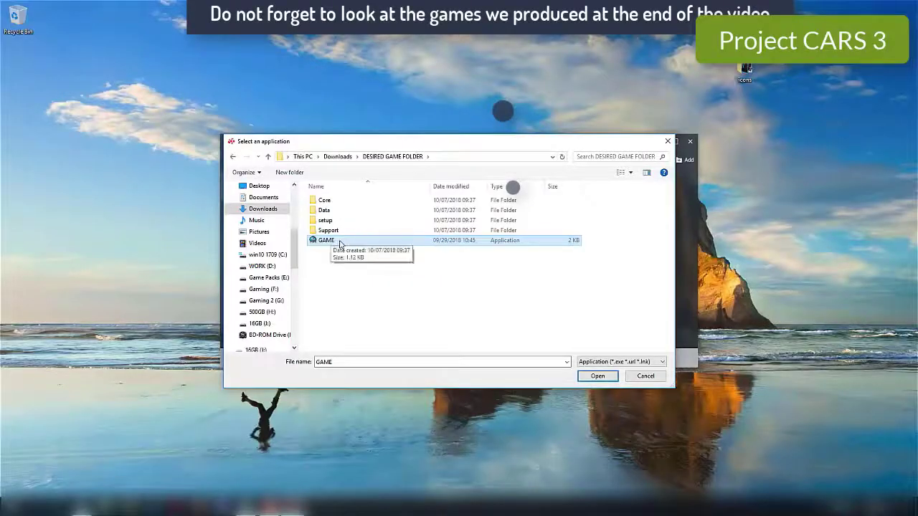
{"action": "left_click", "coordinate": [598, 376]}
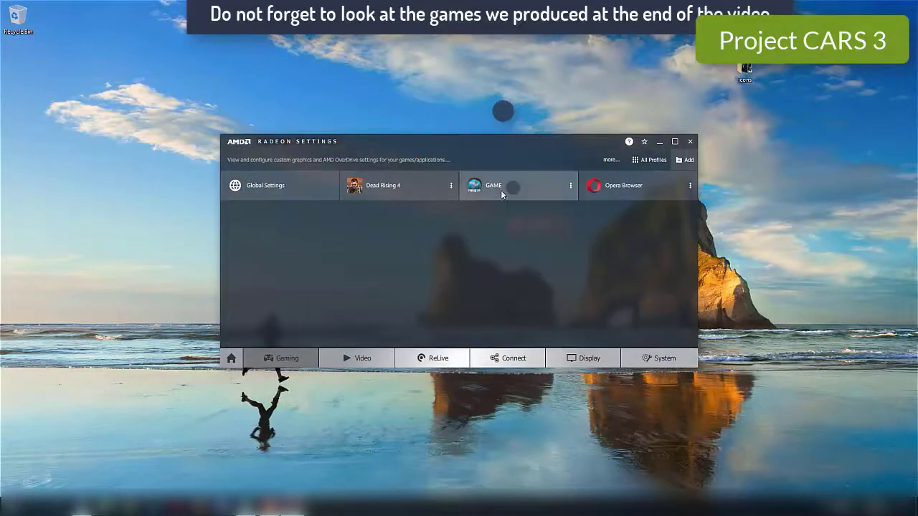
{"action": "left_click", "coordinate": [570, 186]}
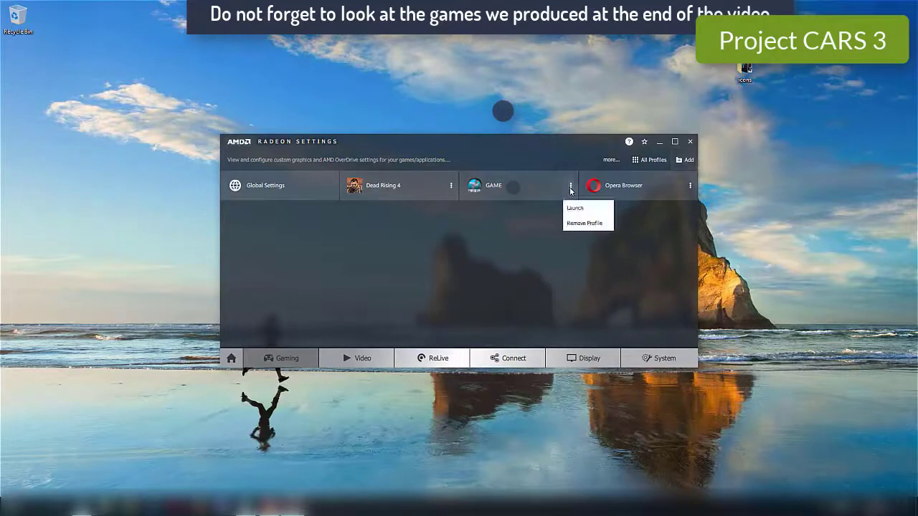
{"action": "left_click", "coordinate": [486, 281]}
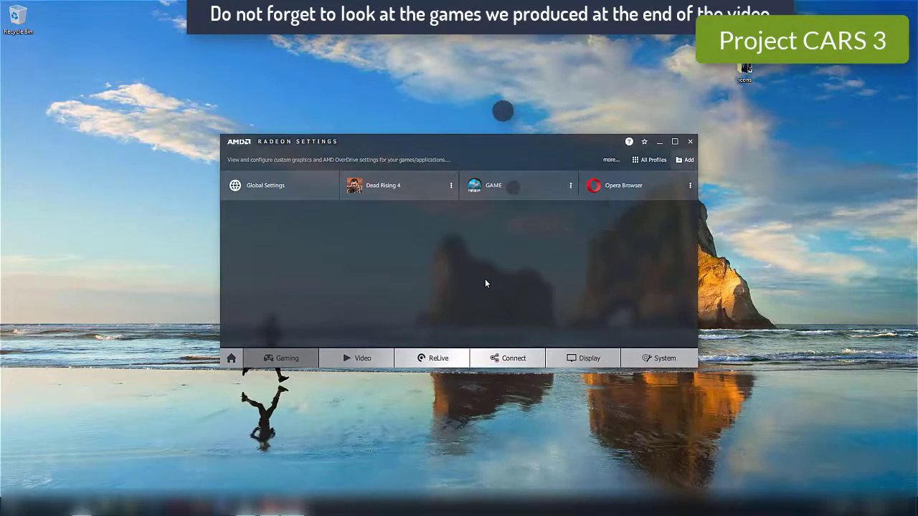
In the global graphics settings, set Anti-aliasing Mode to Override application settings and Texture Filtering Quality to Performance.
{"action": "left_click", "coordinate": [285, 186]}
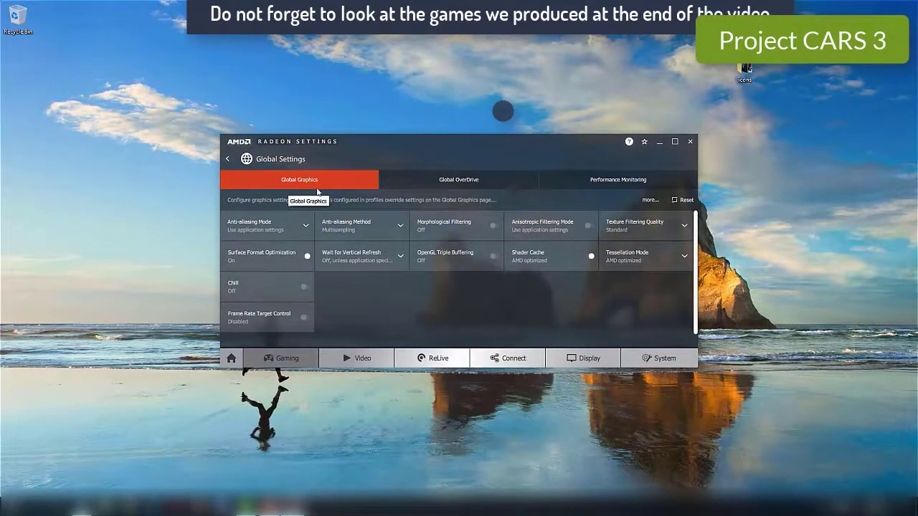
{"action": "left_click", "coordinate": [306, 226]}
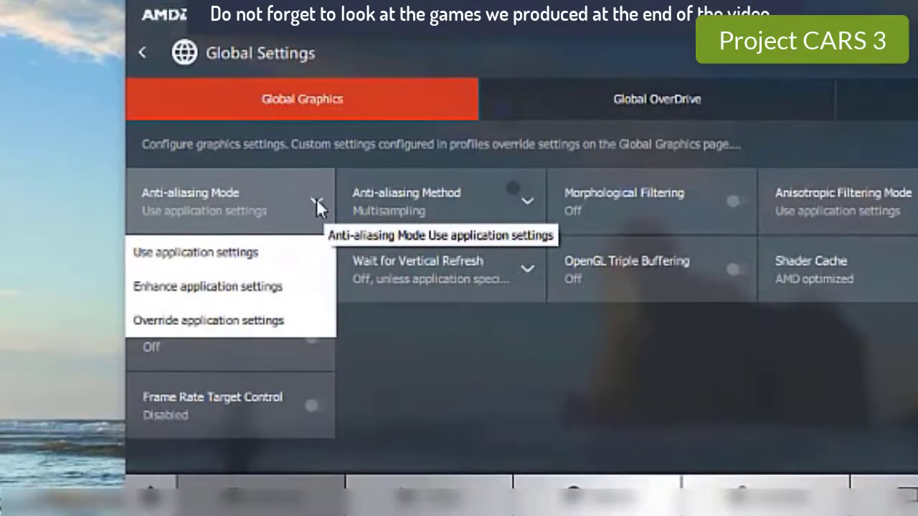
{"action": "left_click", "coordinate": [265, 322]}
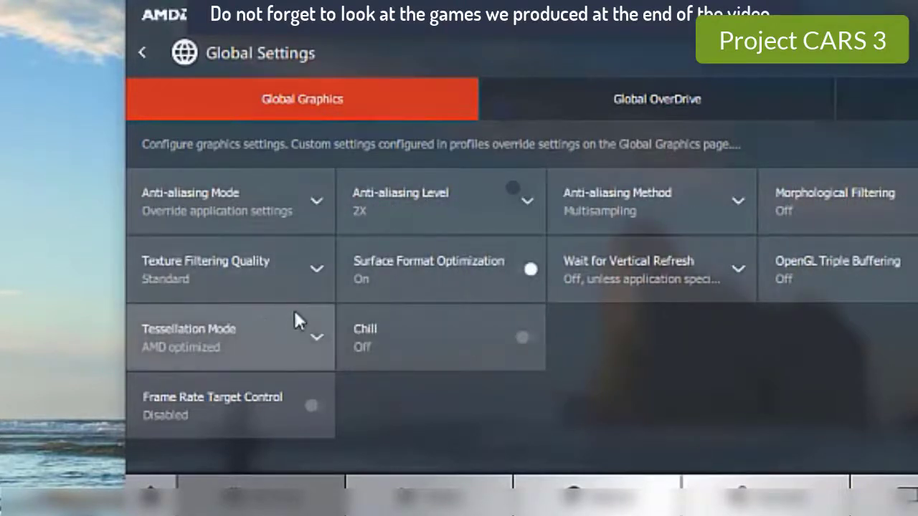
{"action": "left_click", "coordinate": [315, 269]}
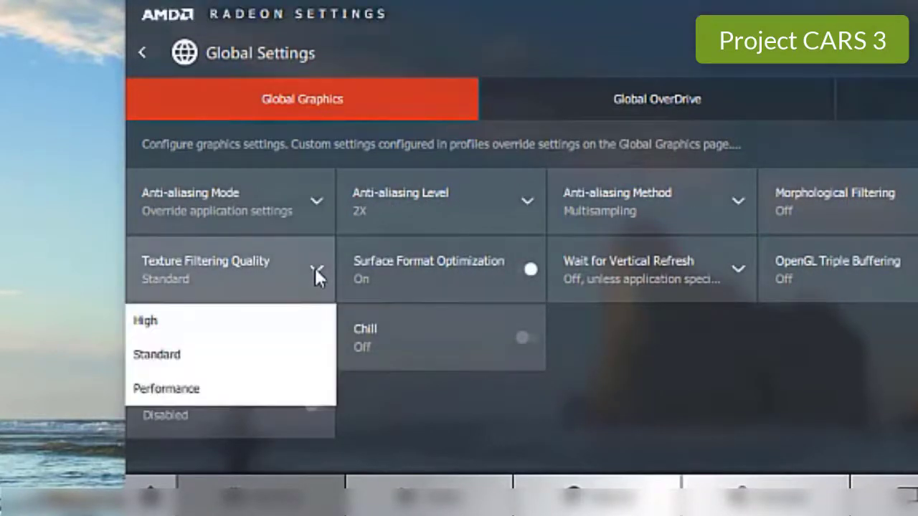
{"action": "left_click", "coordinate": [253, 391]}
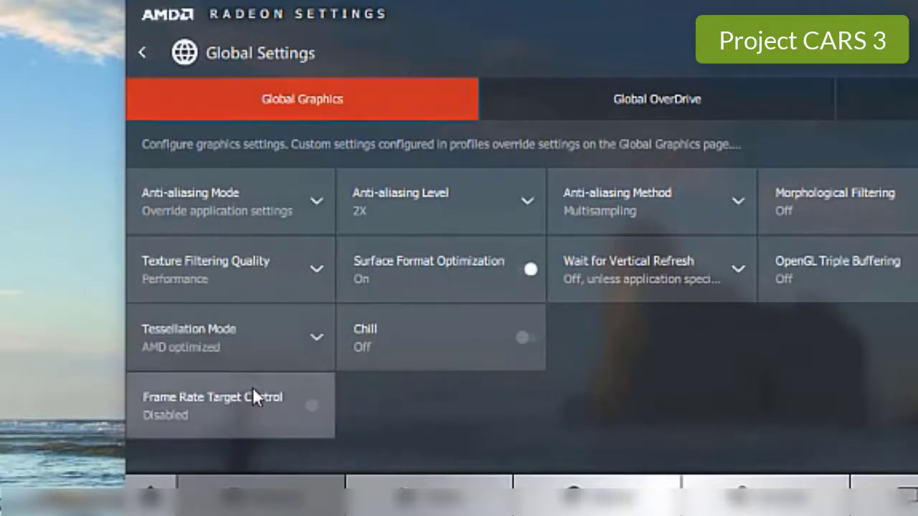
Choose 2X as the global anti-aliasing level and review the anti-aliasing method options, keeping Multisampling.
{"action": "left_click", "coordinate": [525, 200]}
{"action": "scroll", "coordinate": [496, 283], "scroll_direction": "down", "scroll_amount": 1}
{"action": "scroll", "coordinate": [528, 323], "scroll_direction": "up", "scroll_amount": 1}
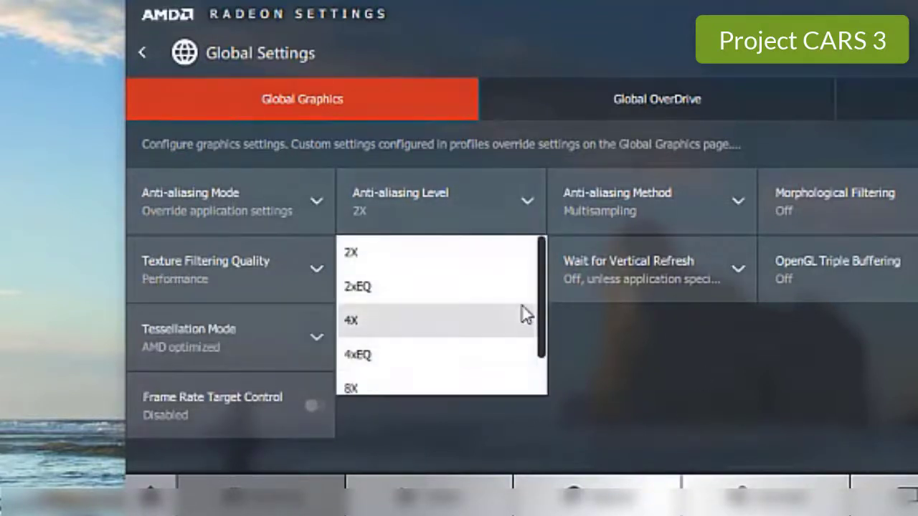
{"action": "left_click_drag", "start_coordinate": [540, 287], "coordinate": [539, 230]}
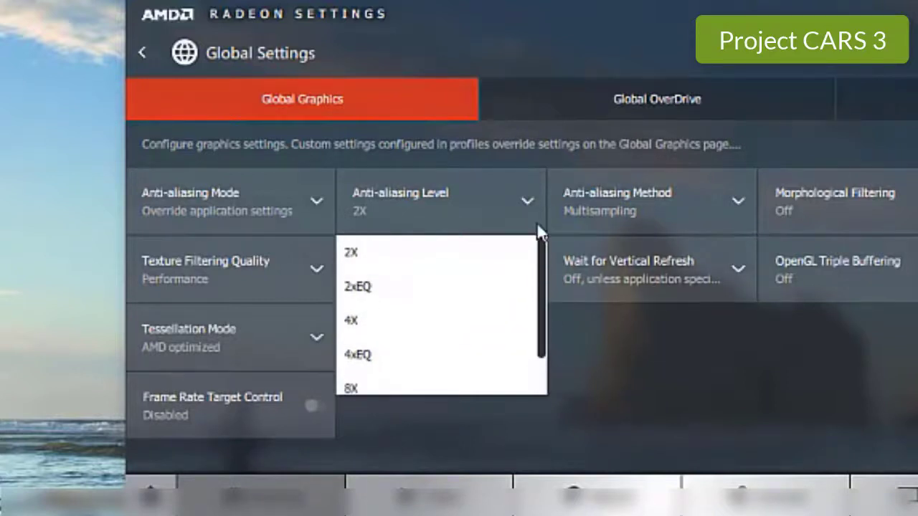
{"action": "left_click", "coordinate": [428, 252]}
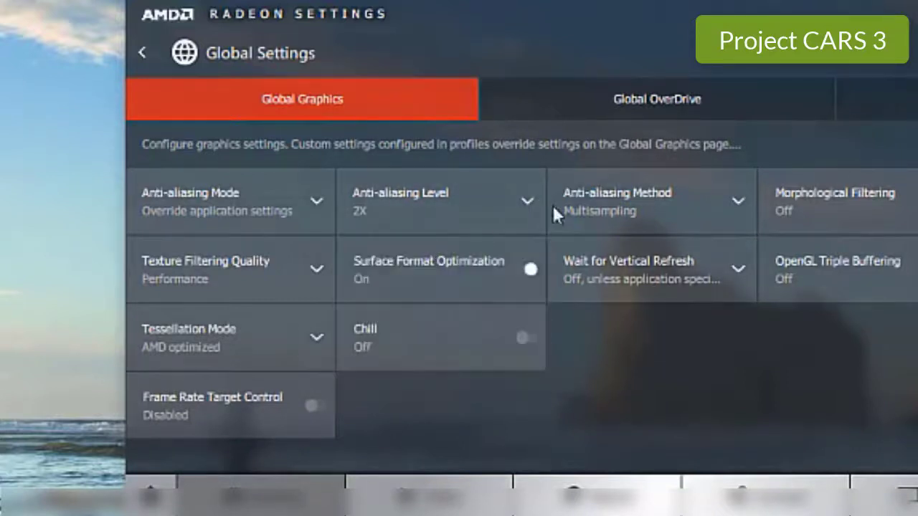
{"action": "left_click", "coordinate": [733, 204]}
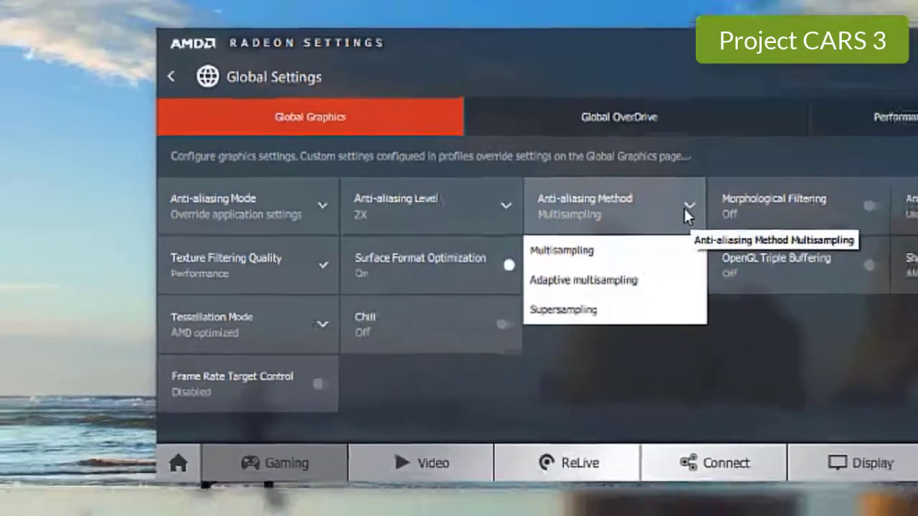
{"action": "left_click", "coordinate": [683, 206]}
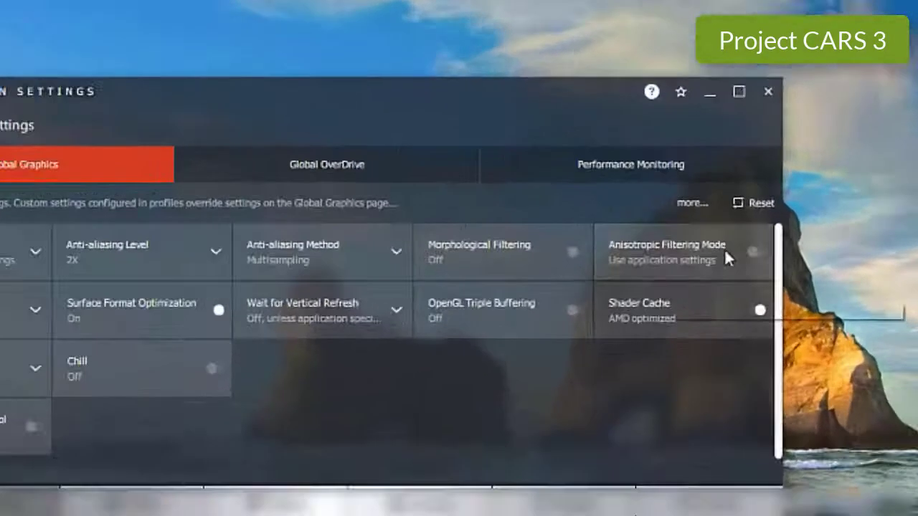
Try overriding the anisotropic filtering mode and switch it back to Use application settings.
{"action": "left_click", "coordinate": [680, 223]}
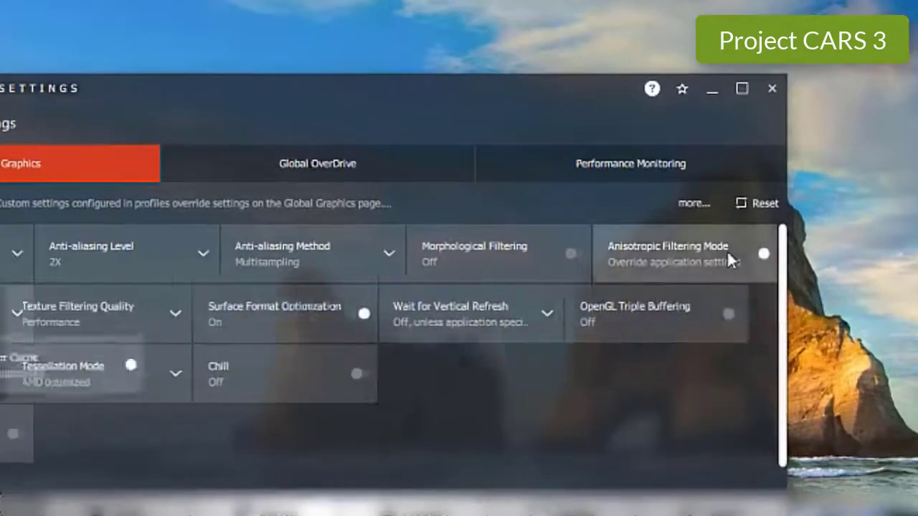
{"action": "left_click", "coordinate": [736, 260]}
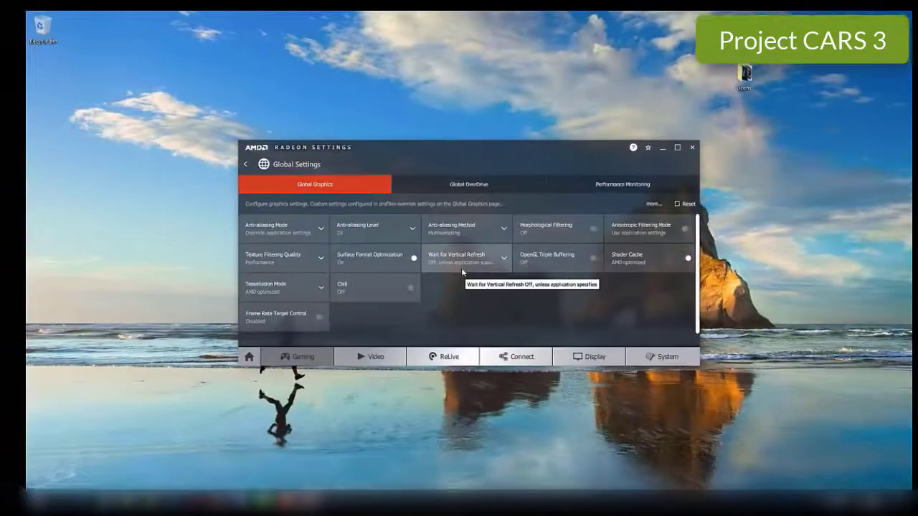
Set Wait for Vertical Refresh to Always off in the global graphics settings and check the tessellation mode options.
{"action": "left_click", "coordinate": [388, 314]}
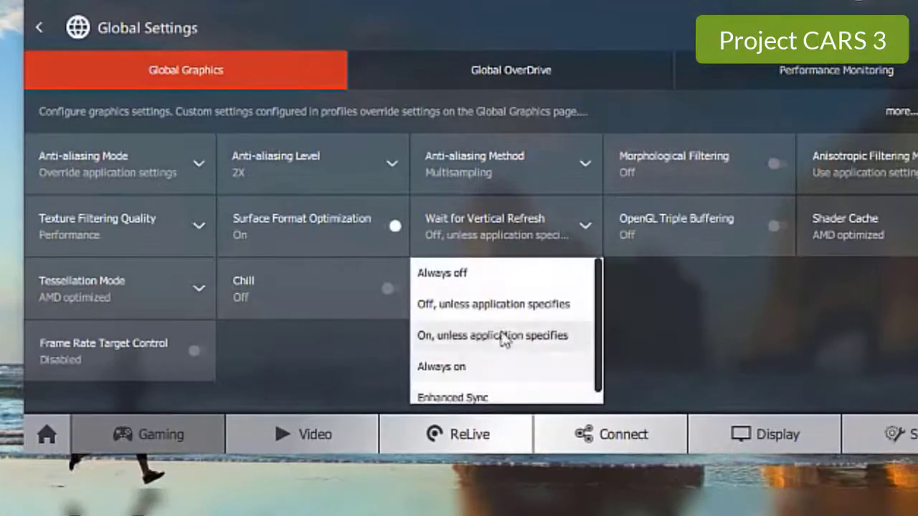
{"action": "left_click", "coordinate": [466, 273]}
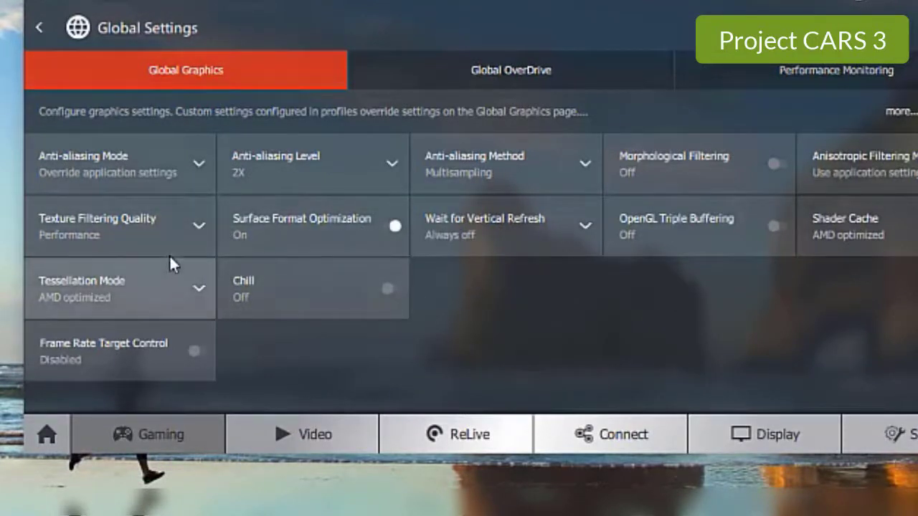
{"action": "left_click", "coordinate": [199, 292]}
{"action": "left_click", "coordinate": [198, 291]}
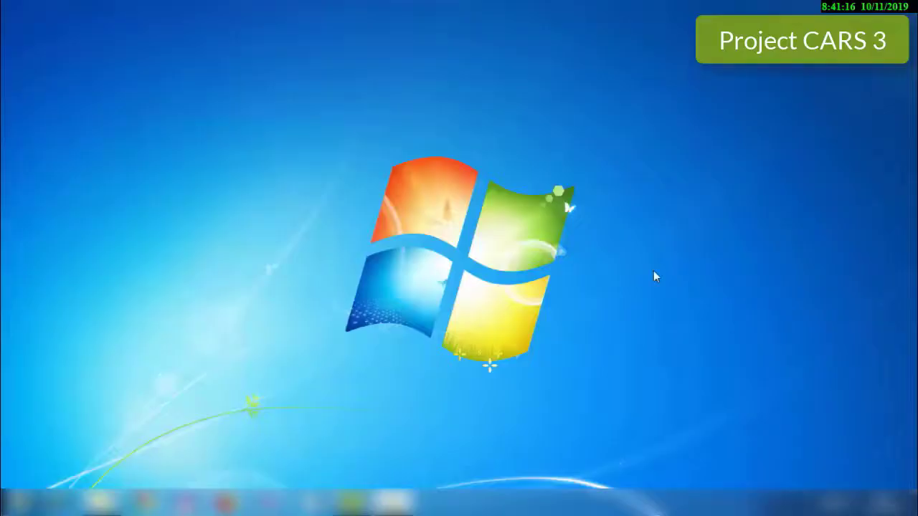
Switch to the Intel Graphics and Media Control Panel from the desktop and start it in Advanced Mode.
{"action": "right_click", "coordinate": [425, 212]}
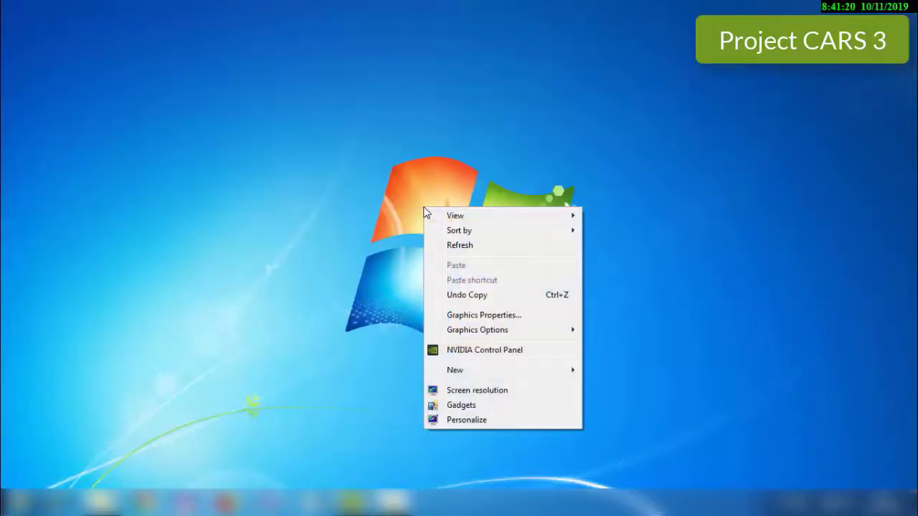
{"action": "left_click", "coordinate": [490, 316]}
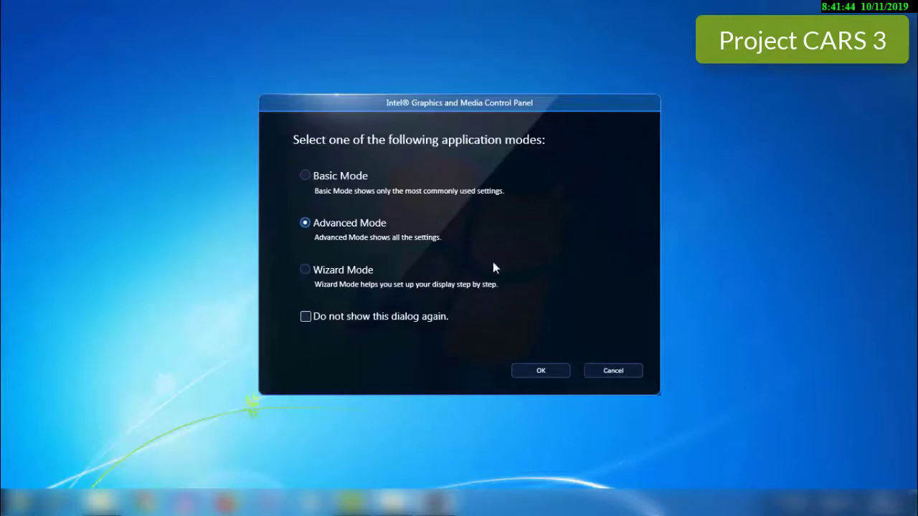
{"action": "left_click", "coordinate": [540, 372]}
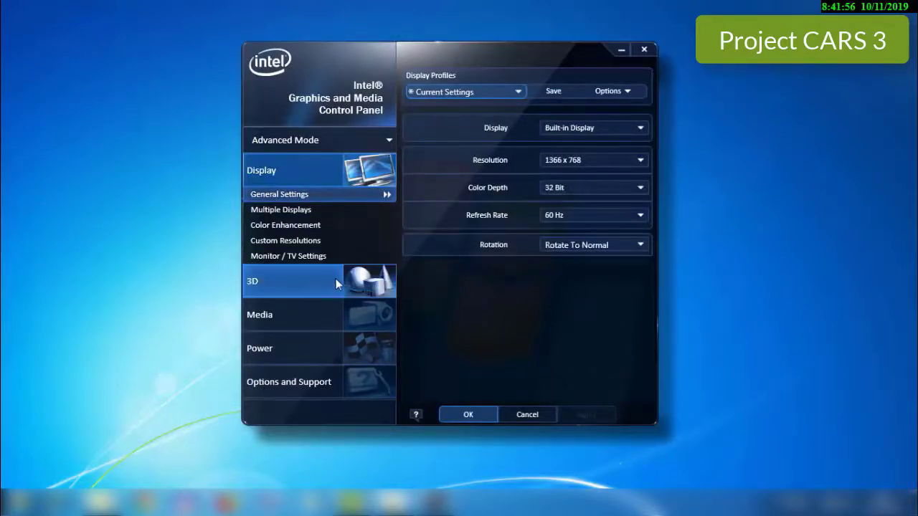
Set the Intel 3D Preference to Performance, keep the current Windows color scheme, and apply and keep the new settings.
{"action": "left_click", "coordinate": [261, 286]}
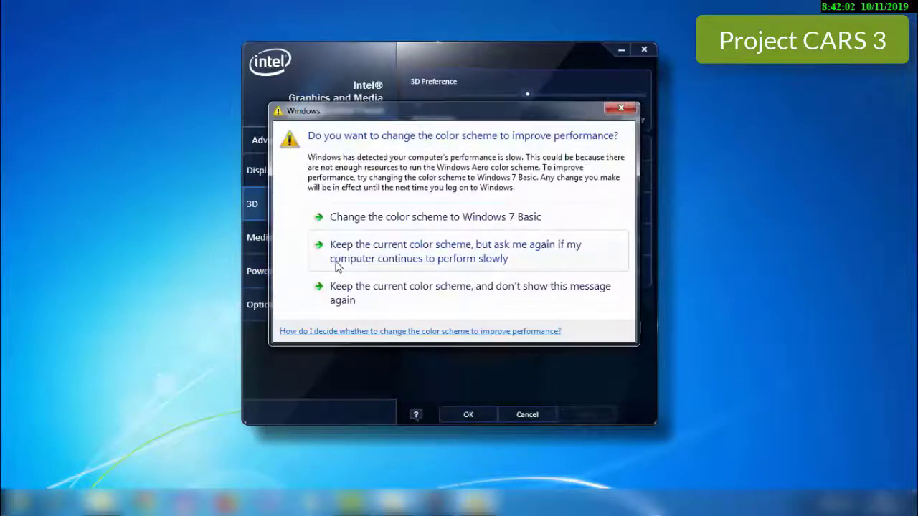
{"action": "left_click", "coordinate": [373, 260]}
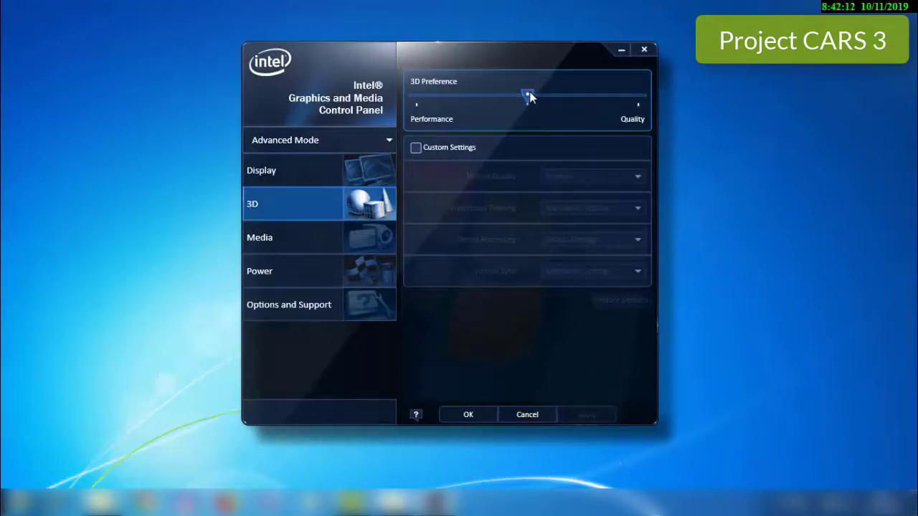
{"action": "left_click_drag", "start_coordinate": [526, 93], "coordinate": [416, 97]}
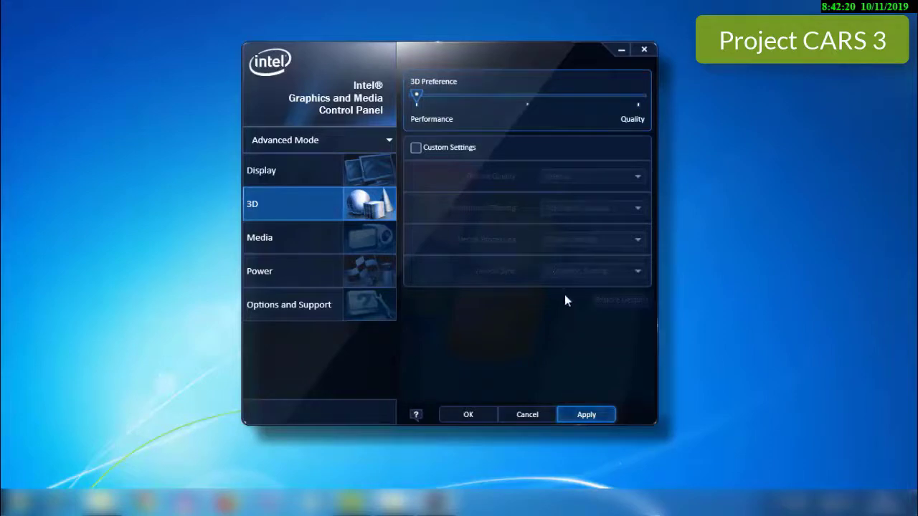
{"action": "left_click", "coordinate": [601, 417]}
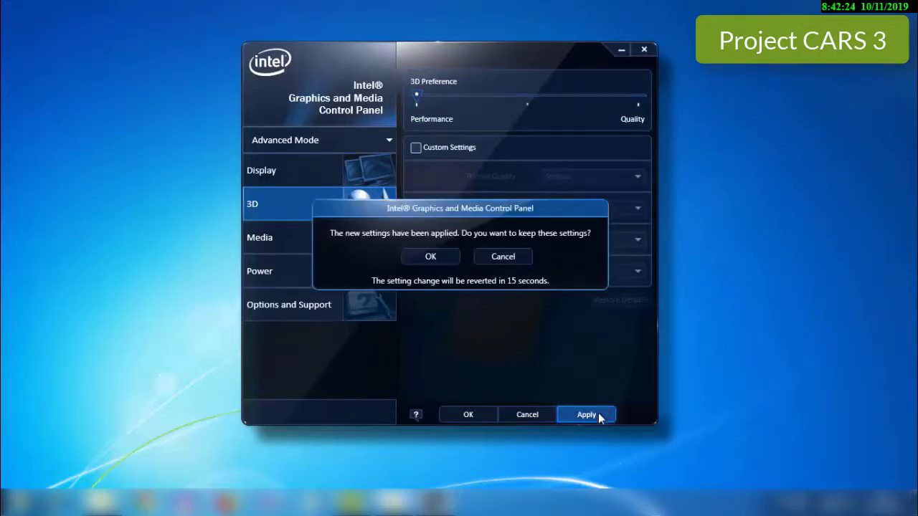
{"action": "left_click", "coordinate": [431, 258]}
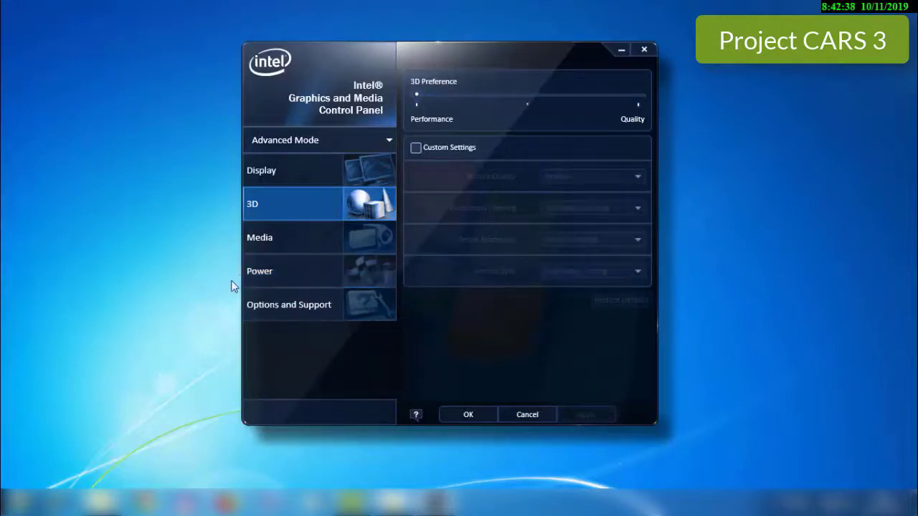
Set the Intel power plan for the Plugged in power source to Maximum Performance and keep the applied change.
{"action": "left_click", "coordinate": [273, 282]}
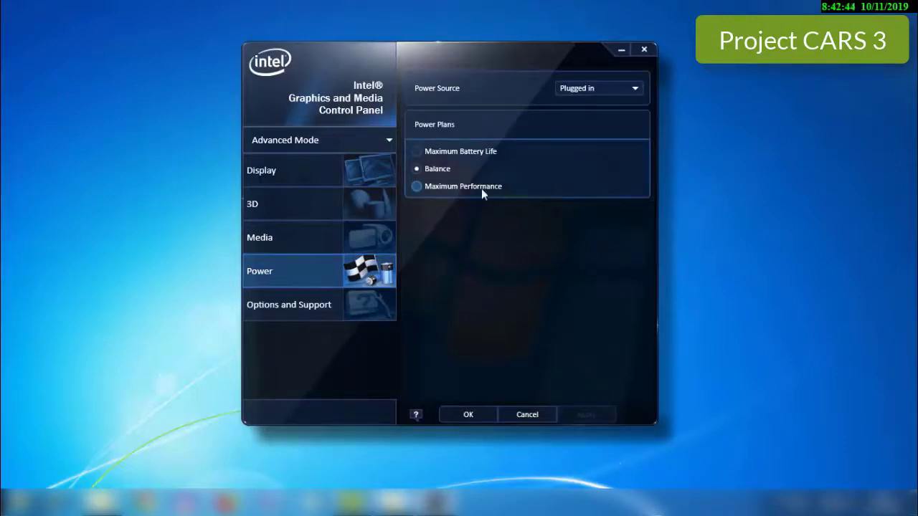
{"action": "left_click", "coordinate": [417, 186]}
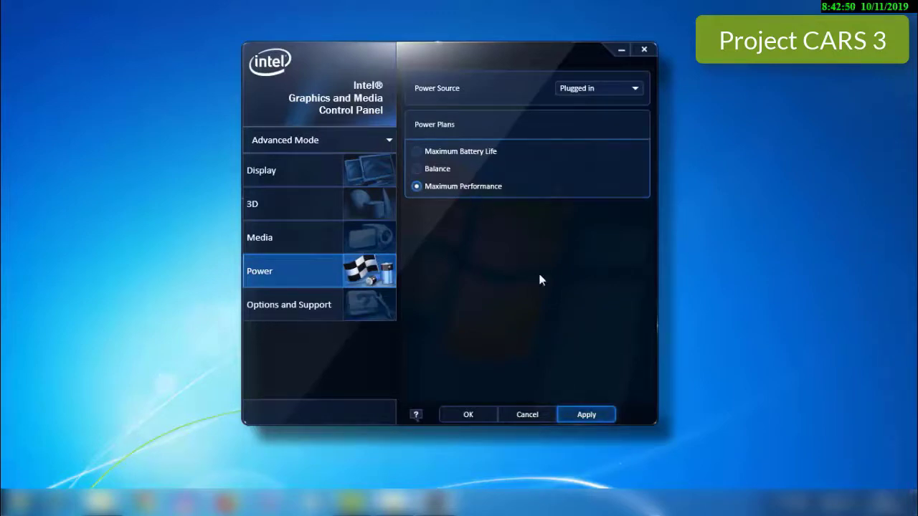
{"action": "left_click", "coordinate": [587, 415]}
{"action": "left_click", "coordinate": [593, 419]}
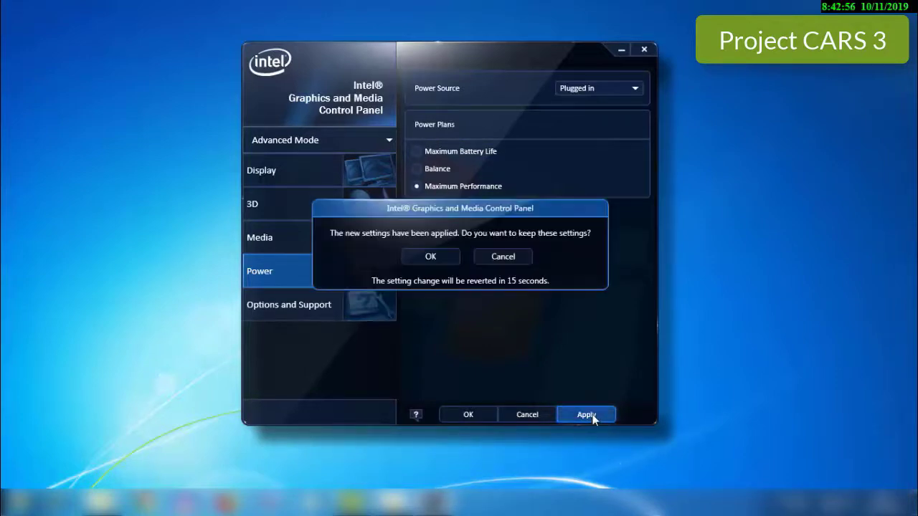
{"action": "left_click", "coordinate": [440, 262]}
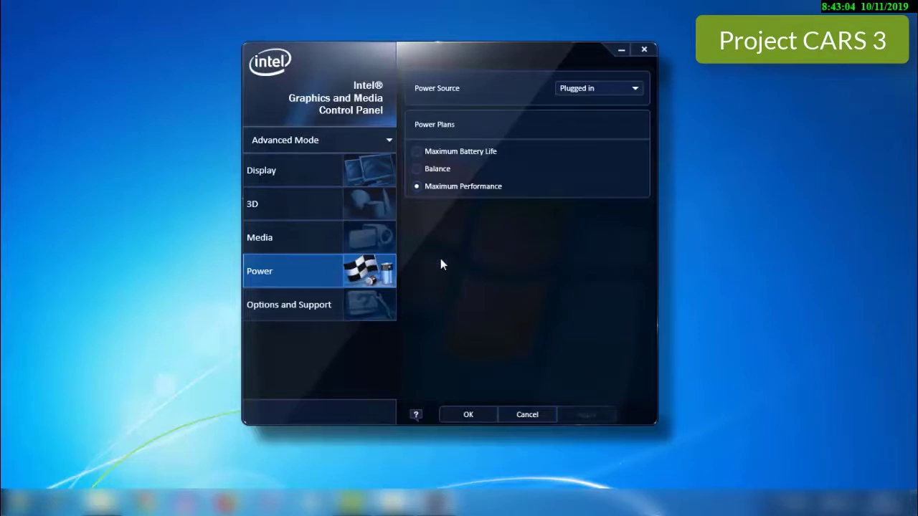
Check the available Power Source options and review the 3D and Power settings.
{"action": "left_click", "coordinate": [634, 89]}
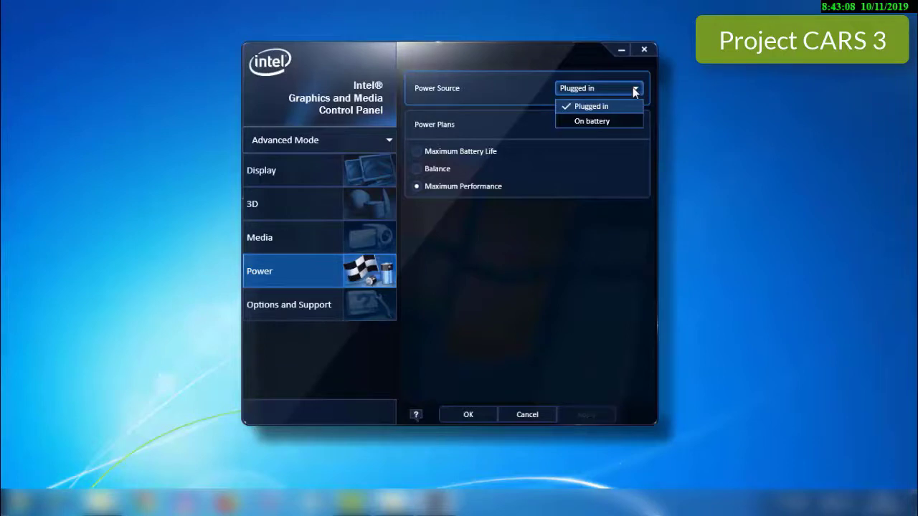
{"action": "left_click", "coordinate": [634, 89]}
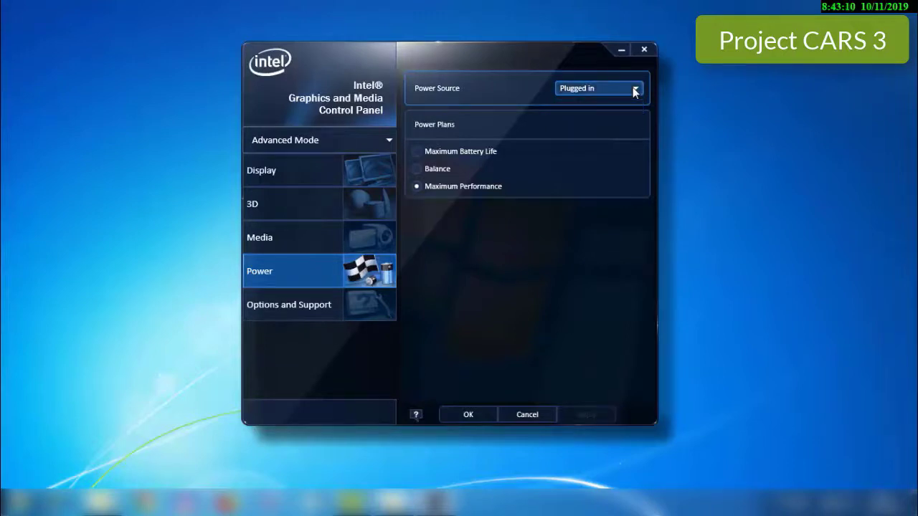
{"action": "left_click", "coordinate": [366, 195]}
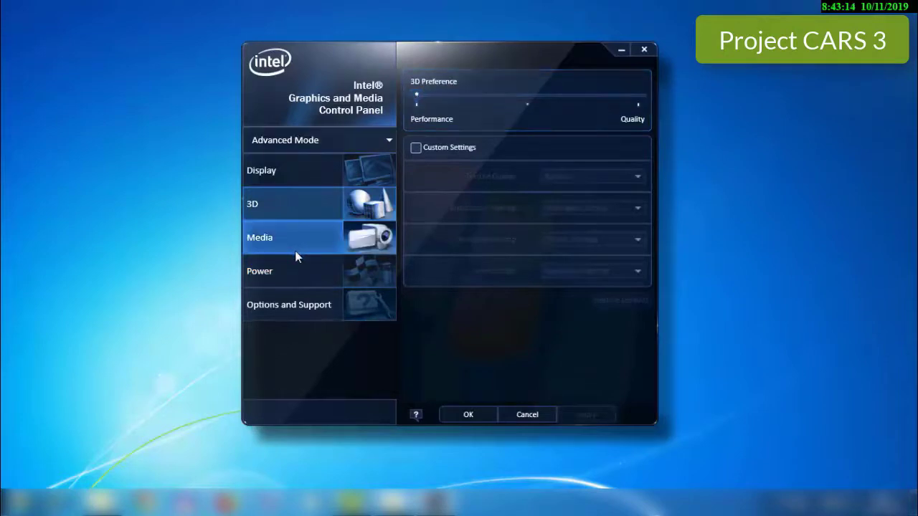
{"action": "left_click", "coordinate": [356, 268]}
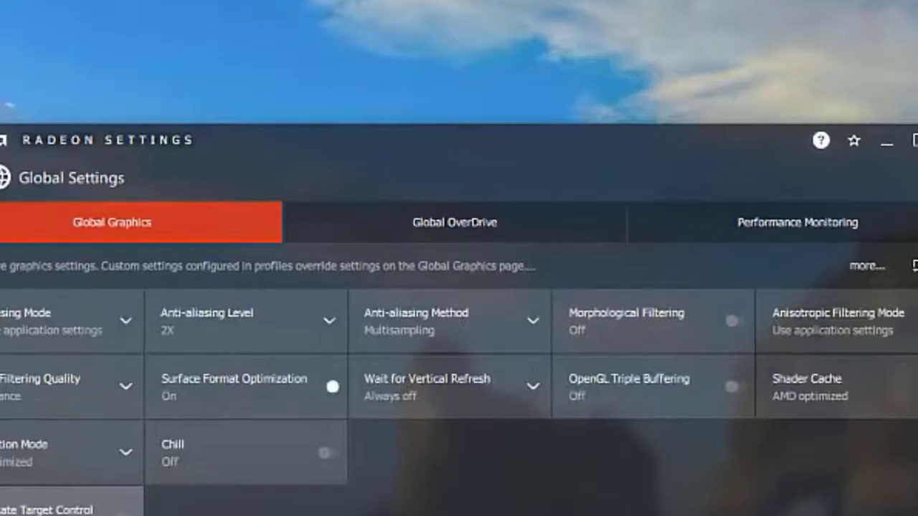
In AMD Radeon Settings, accept the Global OverDrive warning and set the GPU clock to about 790 MHz with a 20% power limit.
{"action": "left_click", "coordinate": [412, 223]}
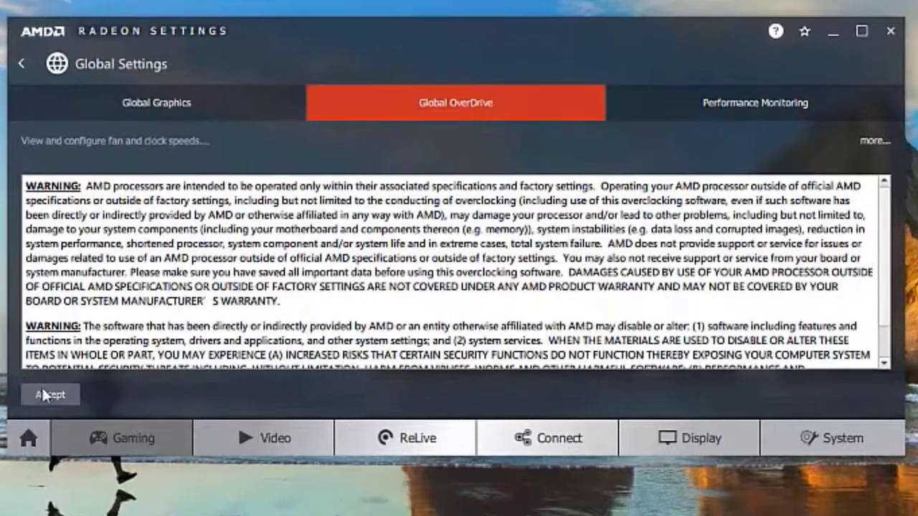
{"action": "left_click", "coordinate": [47, 395]}
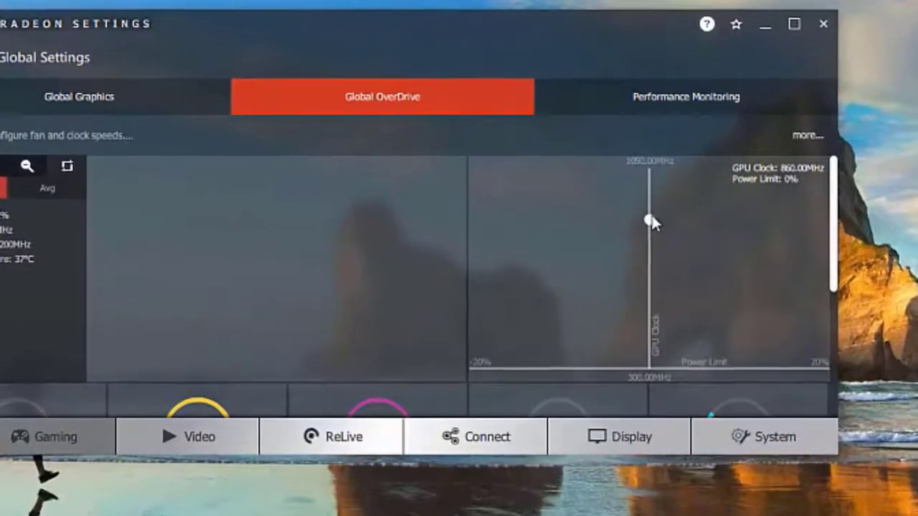
{"action": "left_click_drag", "start_coordinate": [599, 243], "coordinate": [599, 239]}
{"action": "left_click_drag", "start_coordinate": [651, 215], "coordinate": [839, 238]}
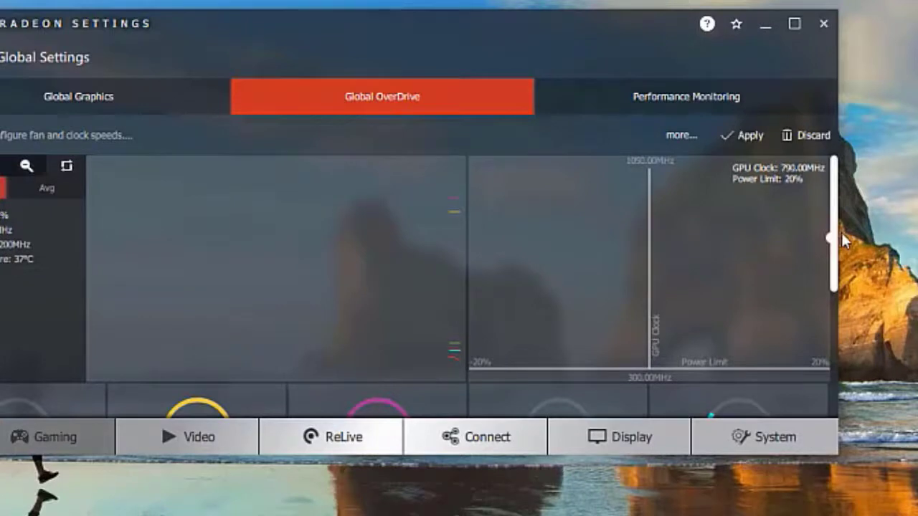